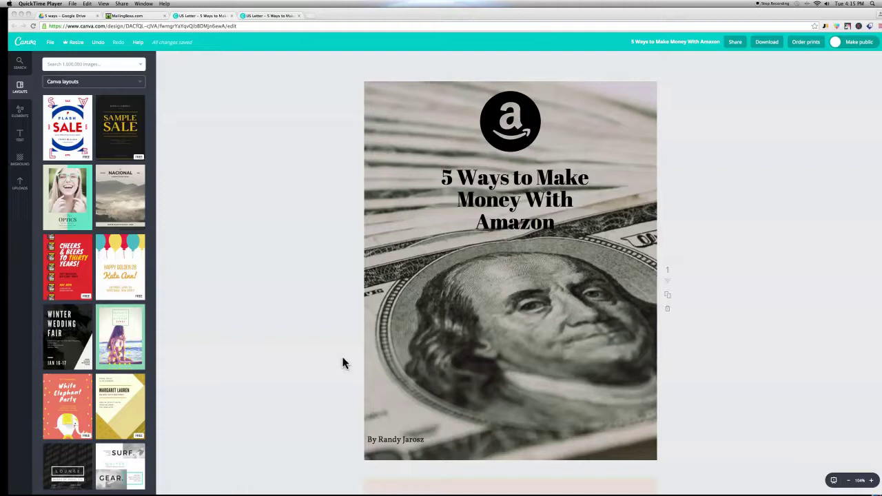
# Drag the '5 Ways to Make Money With Amazon' PDF from the desktop into the '5 ways' Drive folder
pyautogui.click(70, 16)
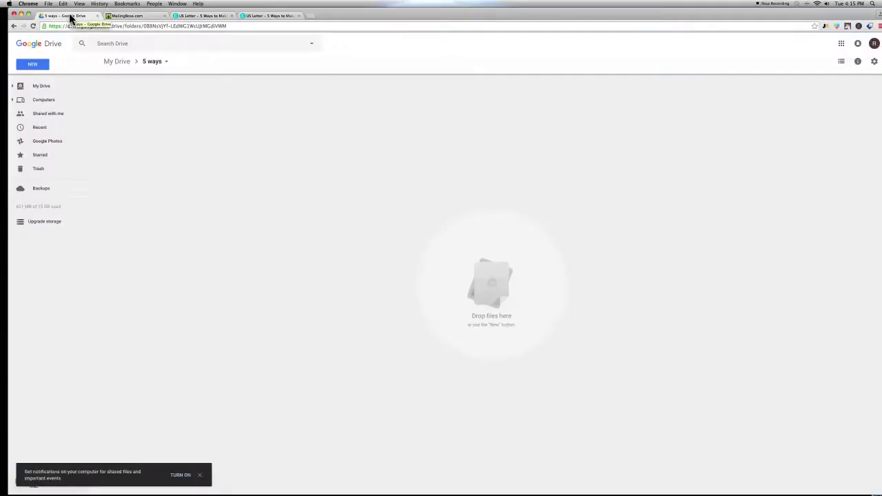
pyautogui.moveTo(339, 15); pyautogui.dragTo(418, 17)
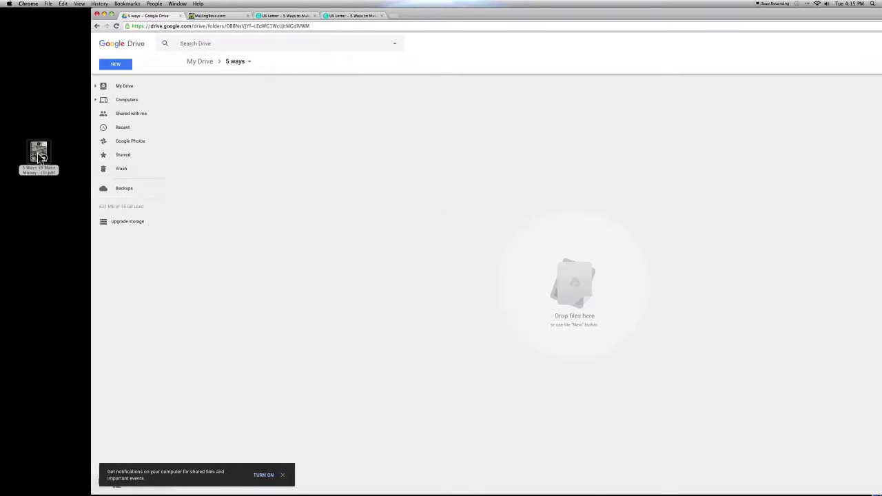
pyautogui.moveTo(36, 152); pyautogui.dragTo(561, 276)
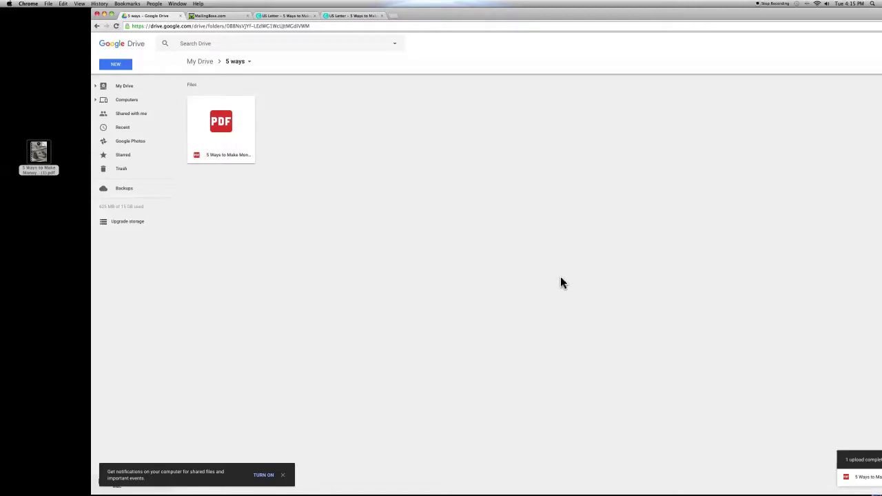
pyautogui.moveTo(660, 21); pyautogui.dragTo(575, 19)
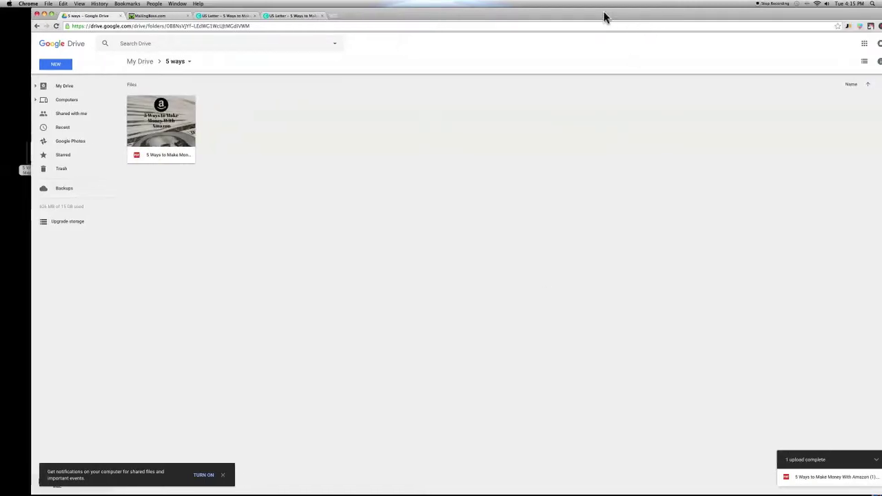
# Turn on link sharing for the ebook PDF and copy its shareable link
pyautogui.click(137, 157)
pyautogui.rightClick(137, 154)
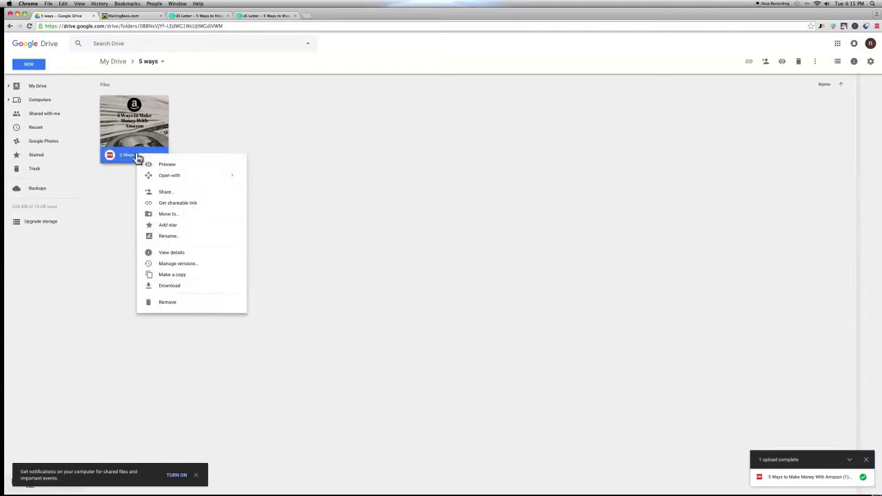
pyautogui.click(171, 204)
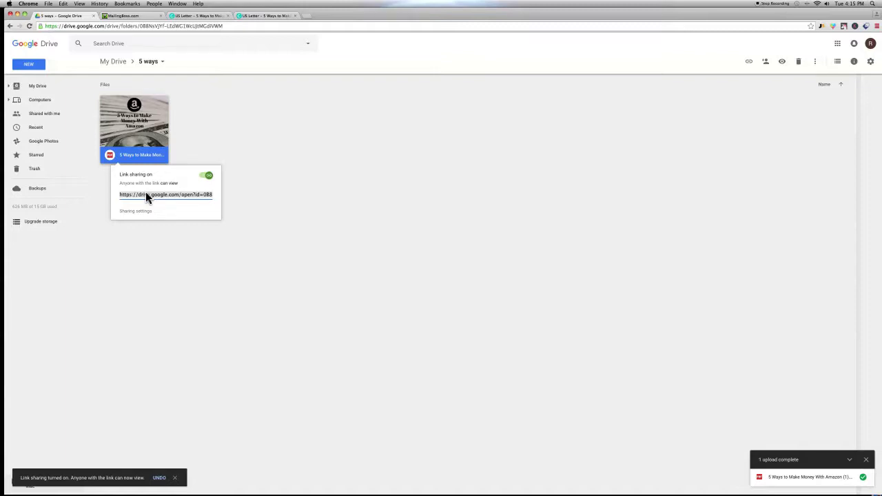
pyautogui.click(146, 195)
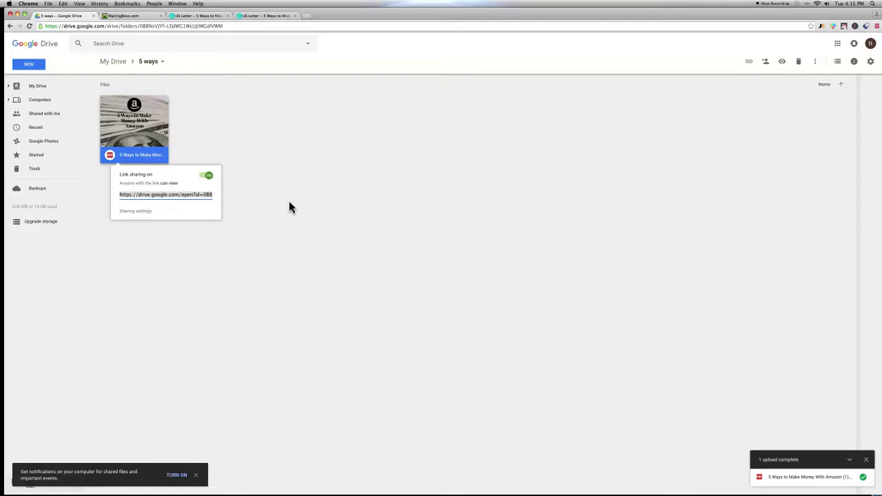
pyautogui.click(271, 136)
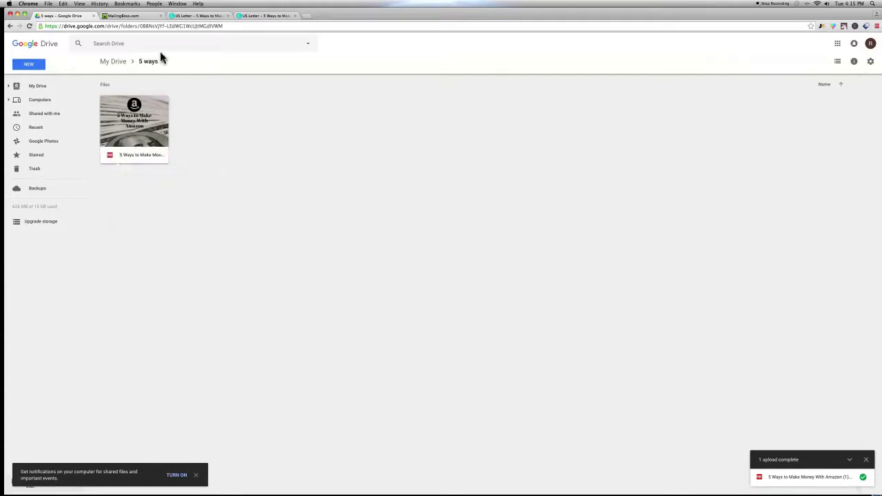
# Show the 'Amazon eBook' campaign email, subject 'Your FREE eBook', in MailingBoss
pyautogui.click(125, 15)
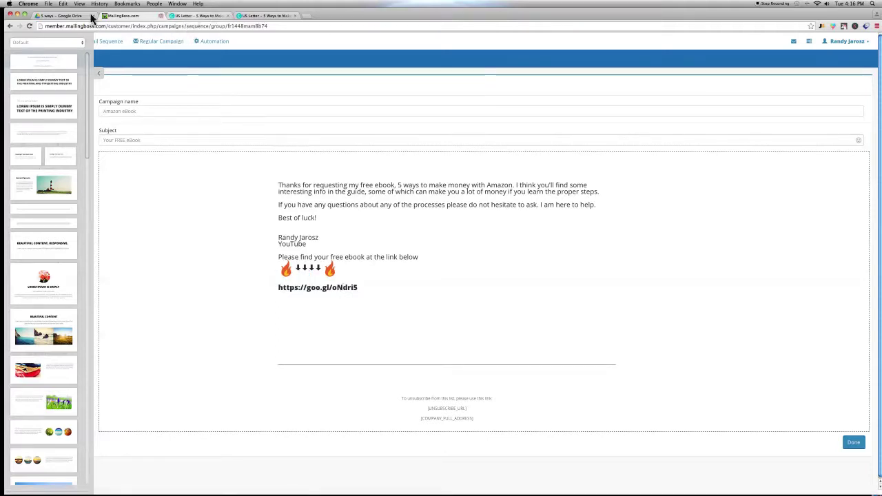
# Load the copied Drive link in the Canva ebook tab to open the PDF
pyautogui.click(206, 15)
pyautogui.click(194, 28)
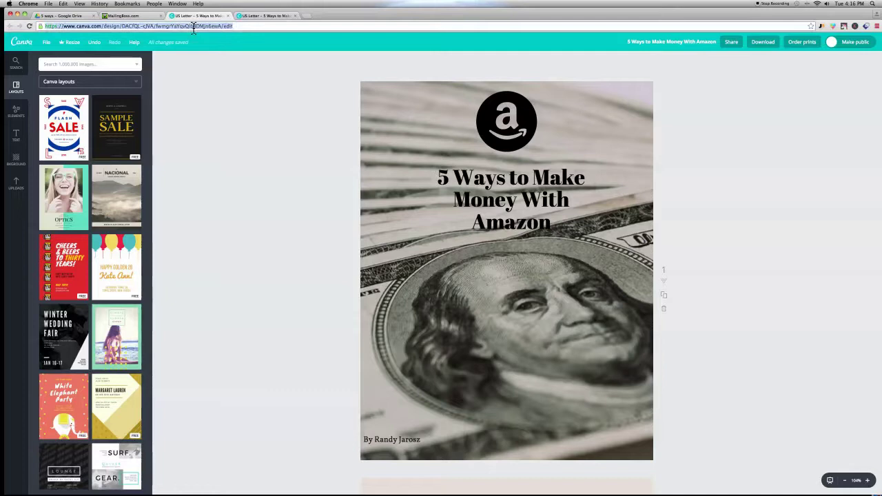
pyautogui.press('super+v')
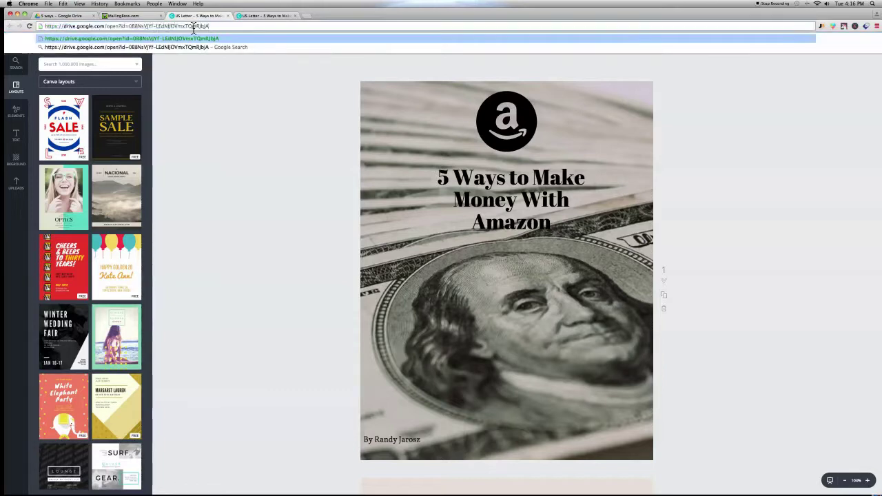
pyautogui.press('Return')
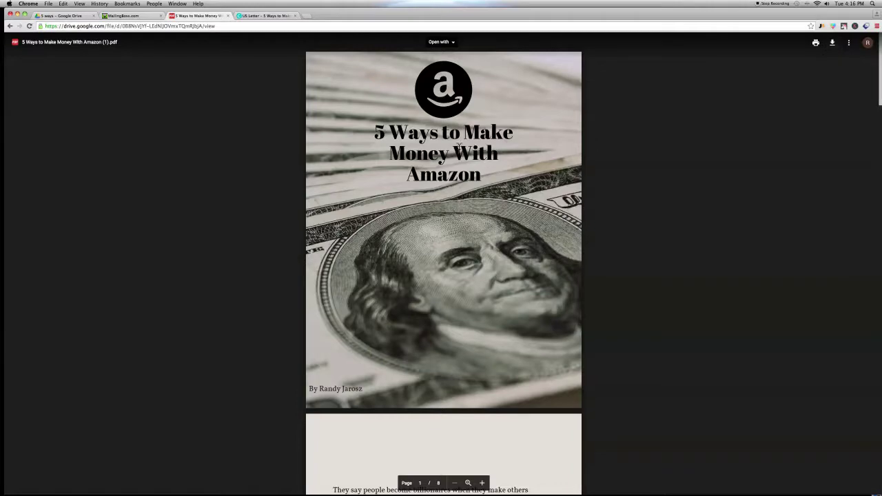
pyautogui.scroll(-3, 432, 169)
pyautogui.scroll(-3, 433, 169)
pyautogui.scroll(-3, 432, 169)
pyautogui.scroll(-2, 432, 168)
pyautogui.scroll(-3, 433, 169)
pyautogui.scroll(-3, 433, 168)
pyautogui.scroll(4, 433, 169)
pyautogui.scroll(5, 432, 169)
pyautogui.scroll(5, 433, 168)
pyautogui.scroll(4, 433, 169)
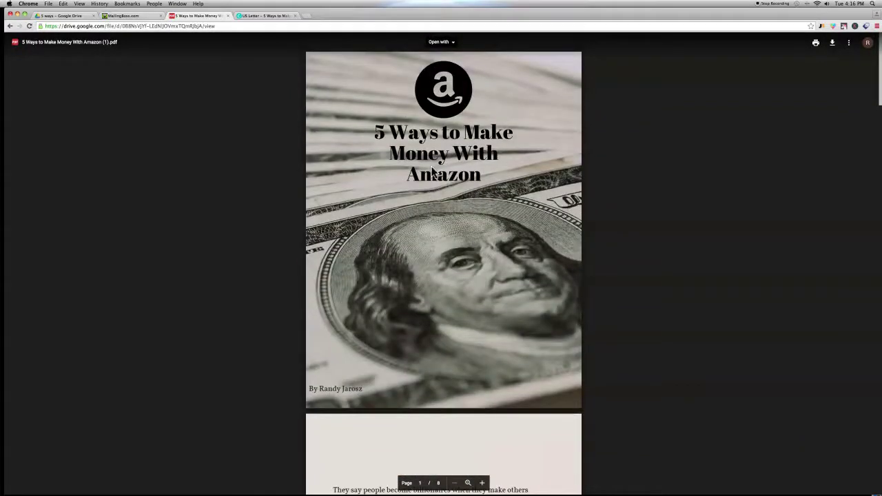